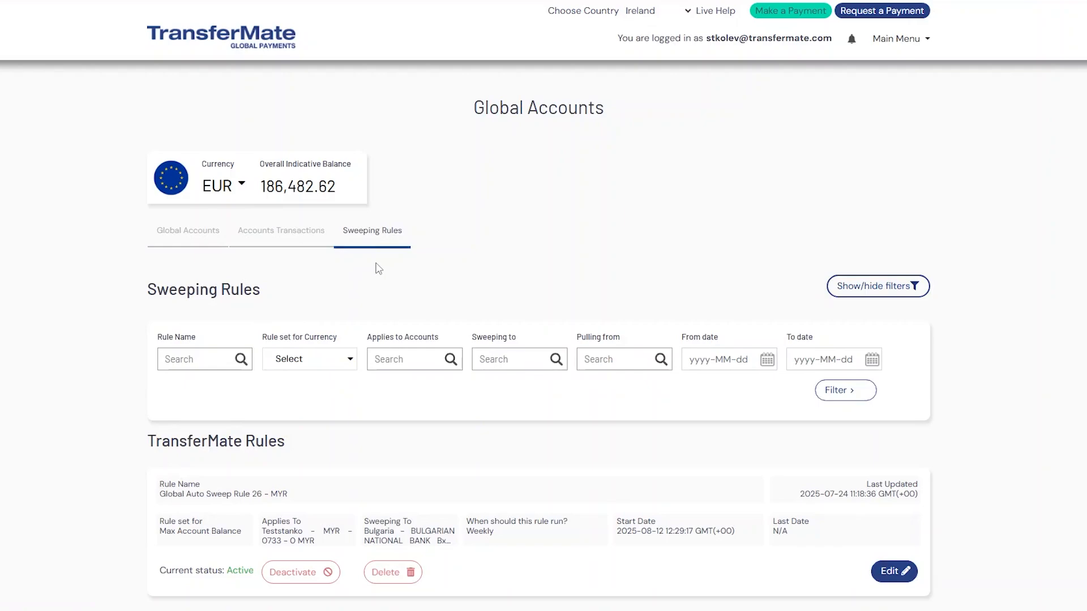
Start adding a sweeping rule and keep its trigger on Per Transaction after checking the available trigger options.
scroll(378, 269, down, 10)
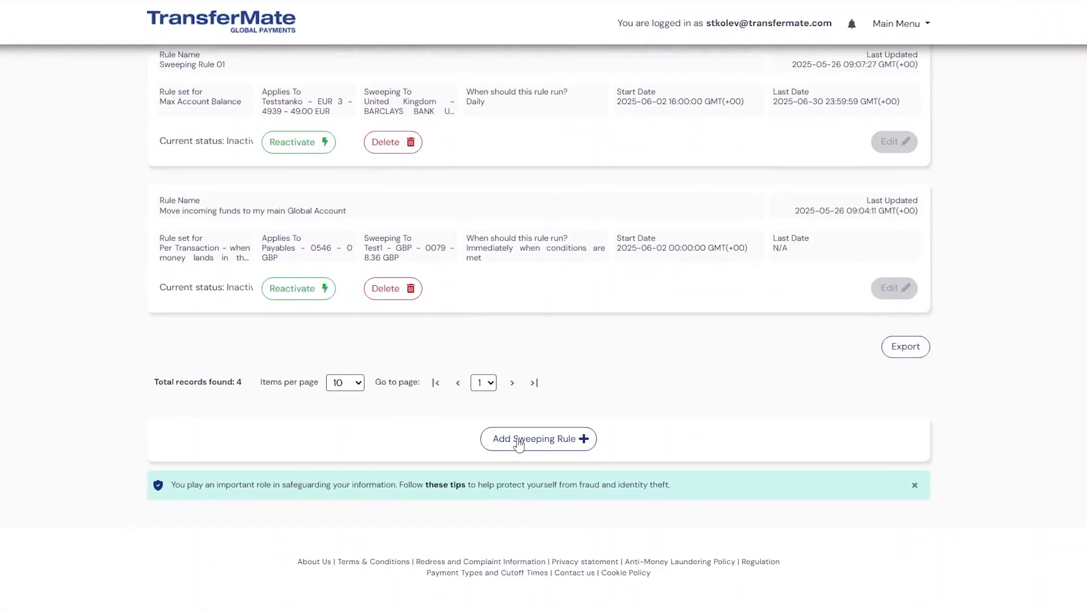
click(520, 447)
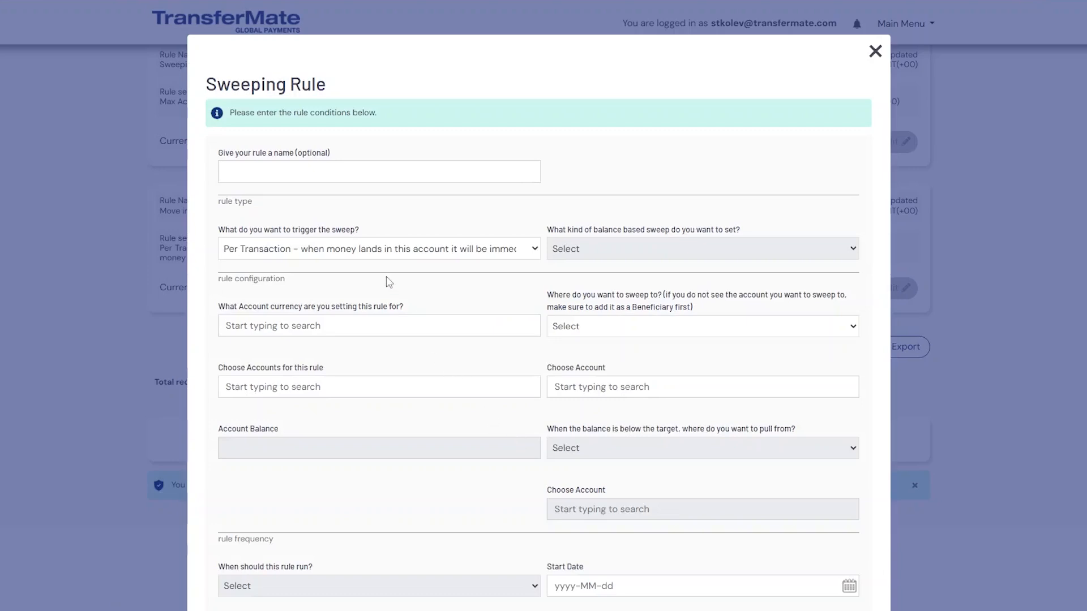
click(376, 252)
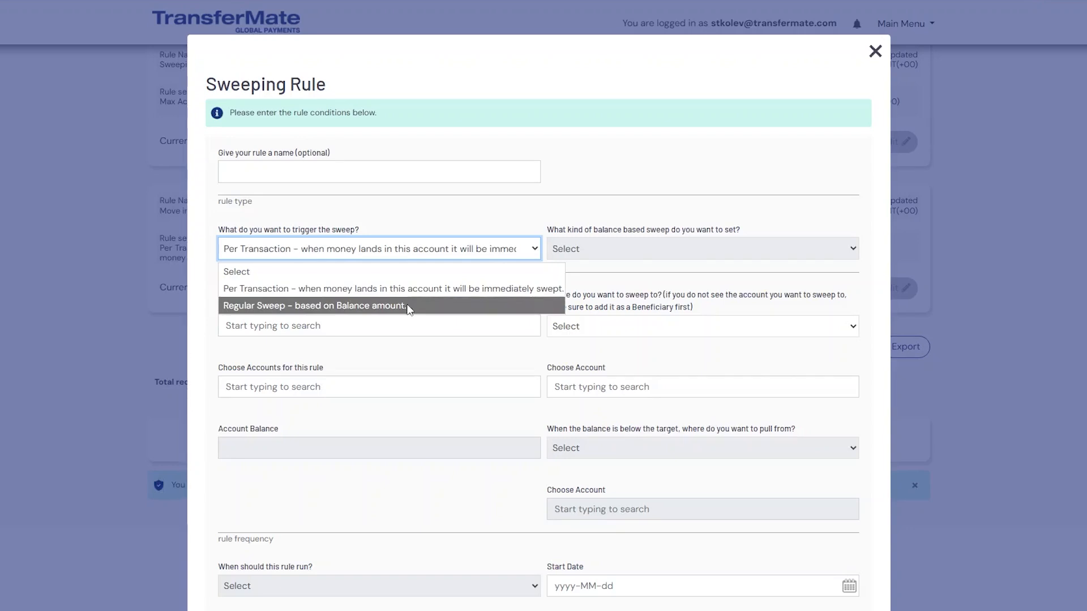
click(407, 251)
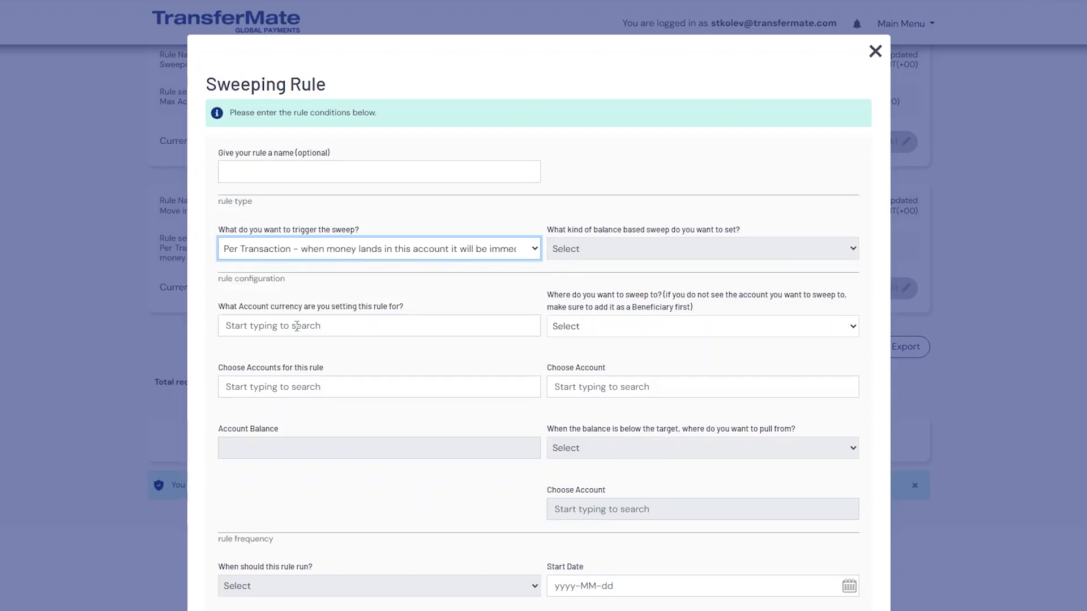
Set the rule's account currency to EUR Euro and apply the rule to the EUR 3 account.
click(347, 327)
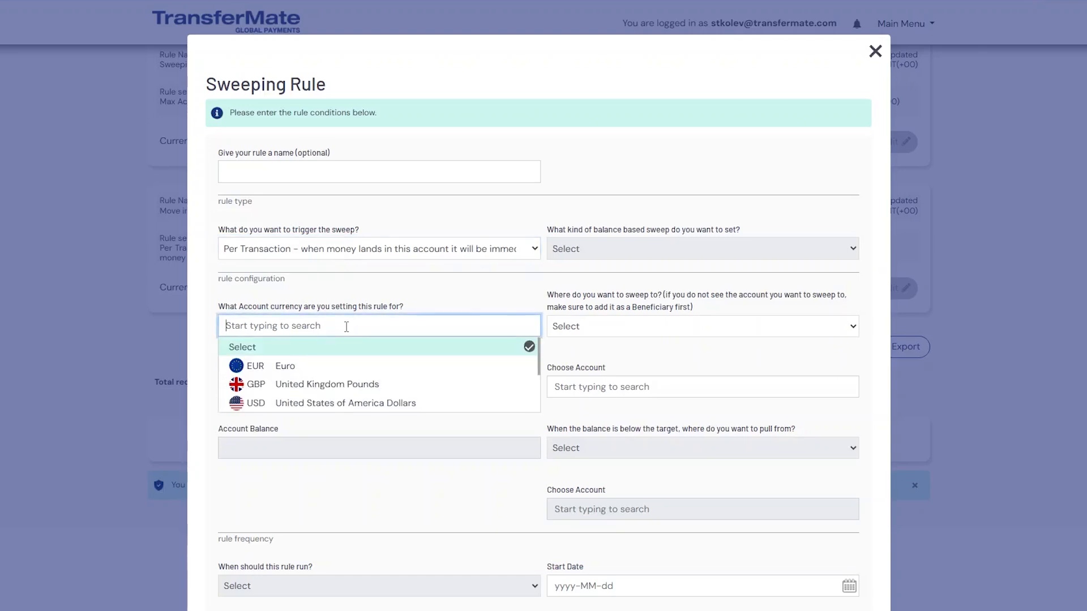
click(326, 368)
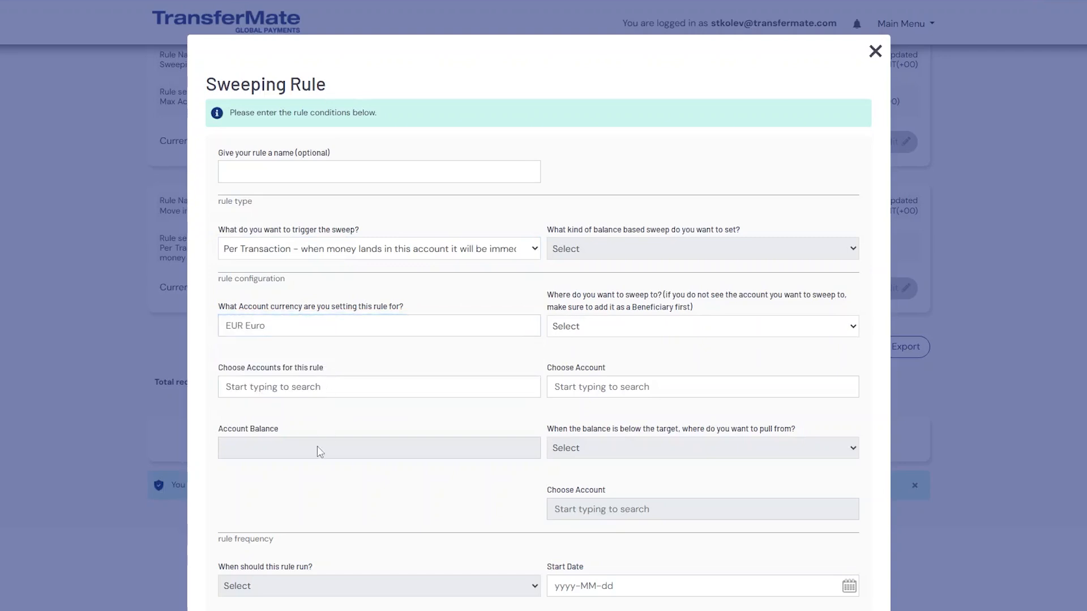
click(312, 390)
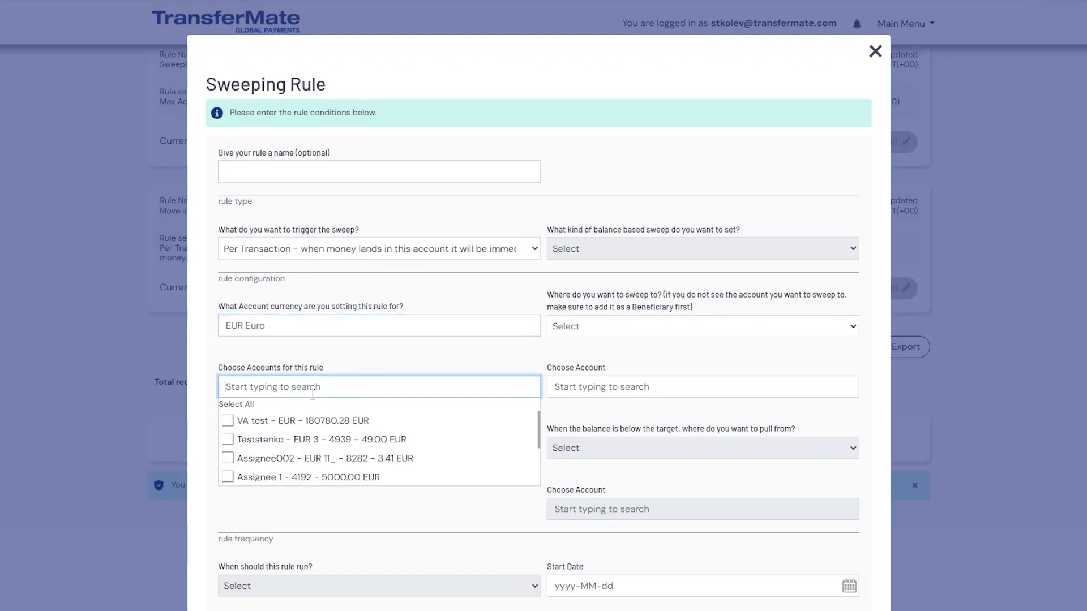
click(318, 445)
click(331, 520)
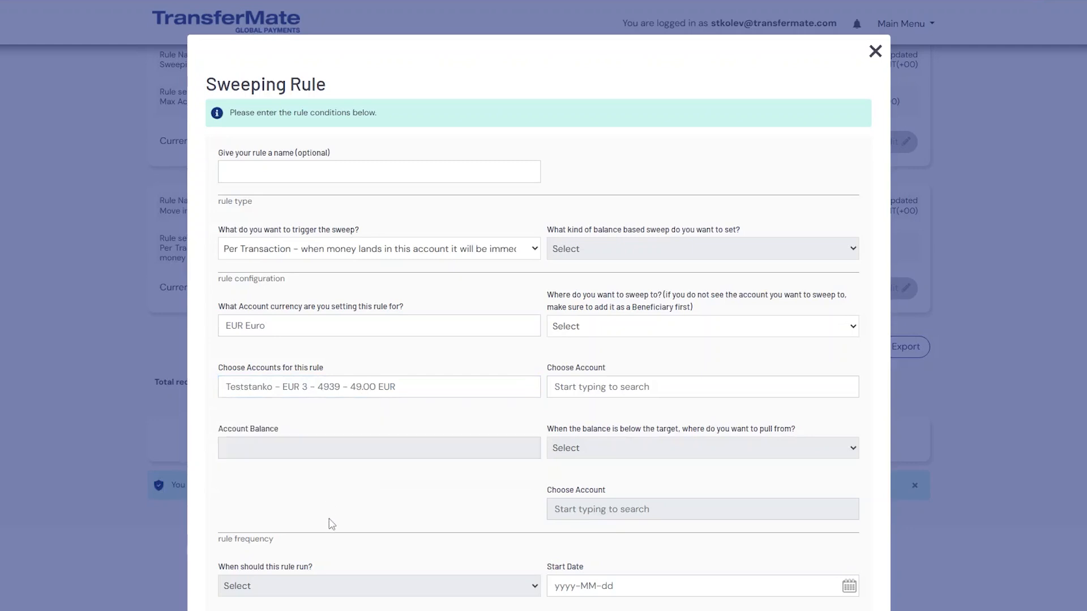
Set the sweep destination to One of my other Global Accounts in the same currency and choose the EUR 12 account.
click(677, 329)
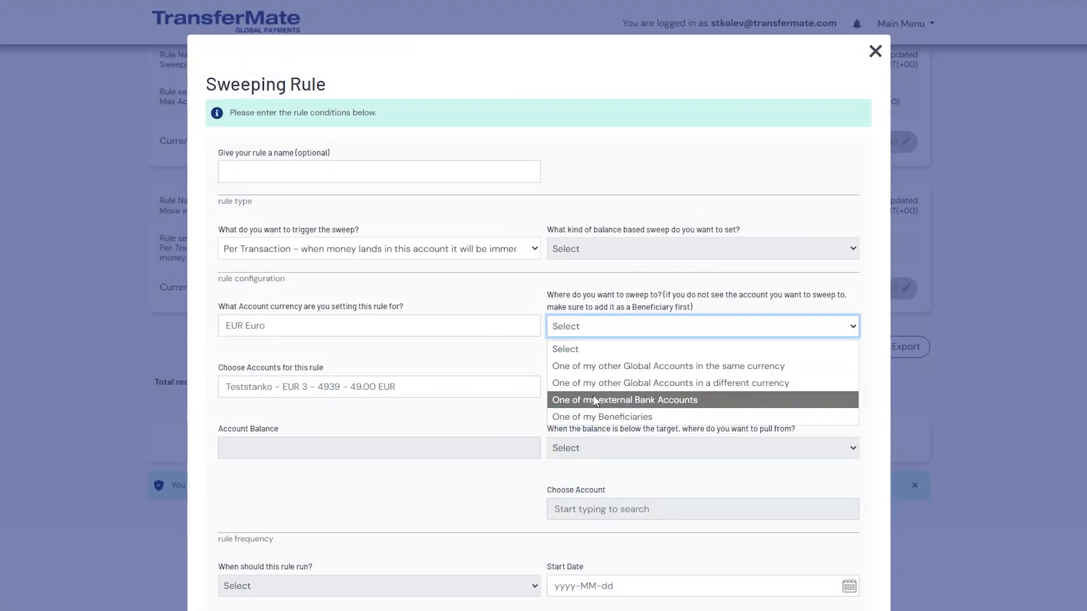
click(804, 369)
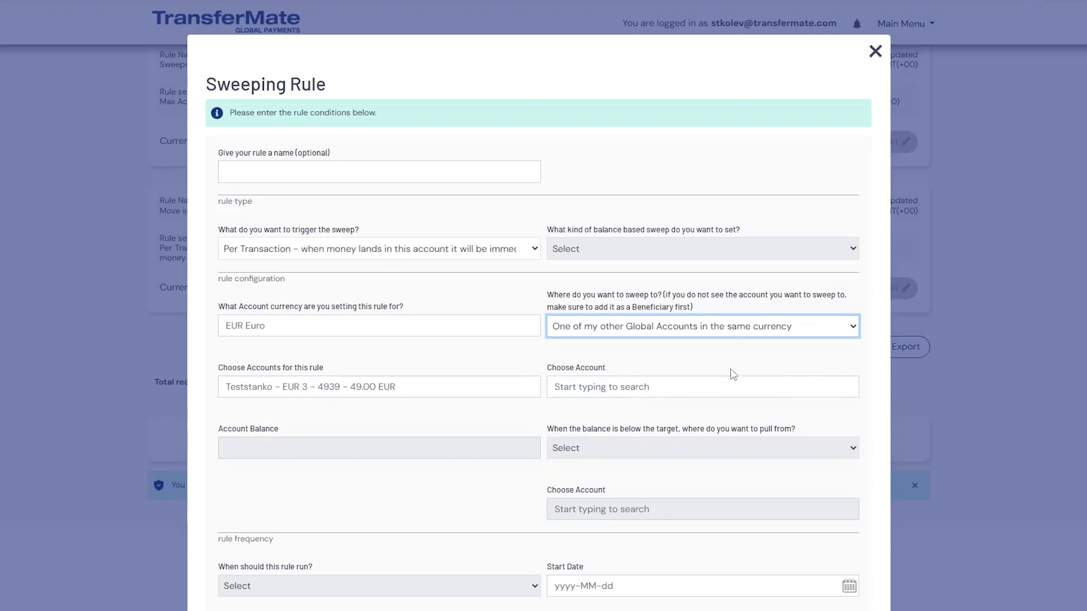
click(698, 387)
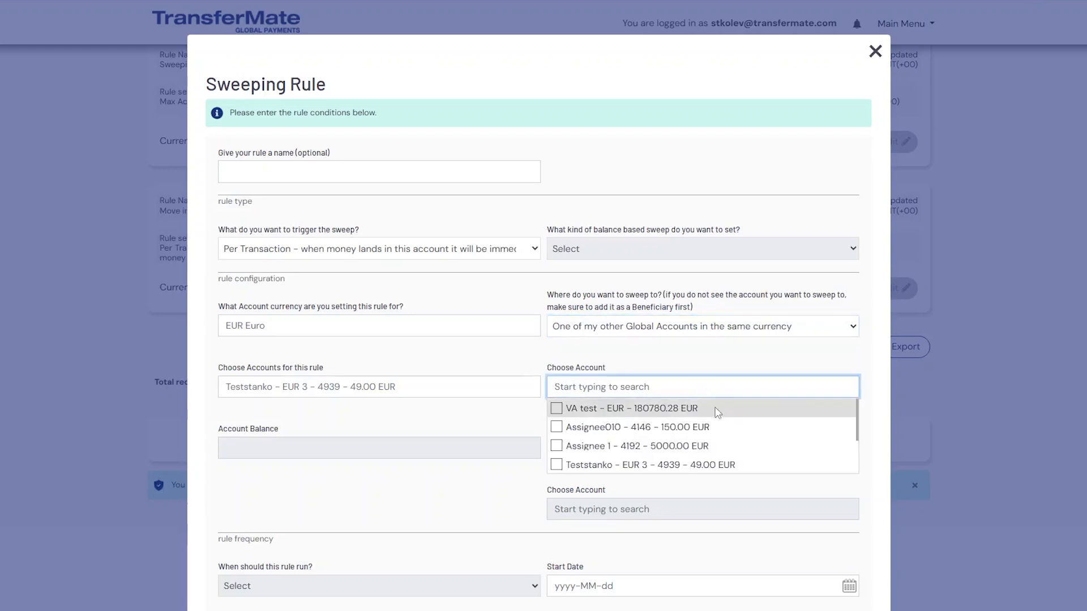
scroll(718, 424, down, 5)
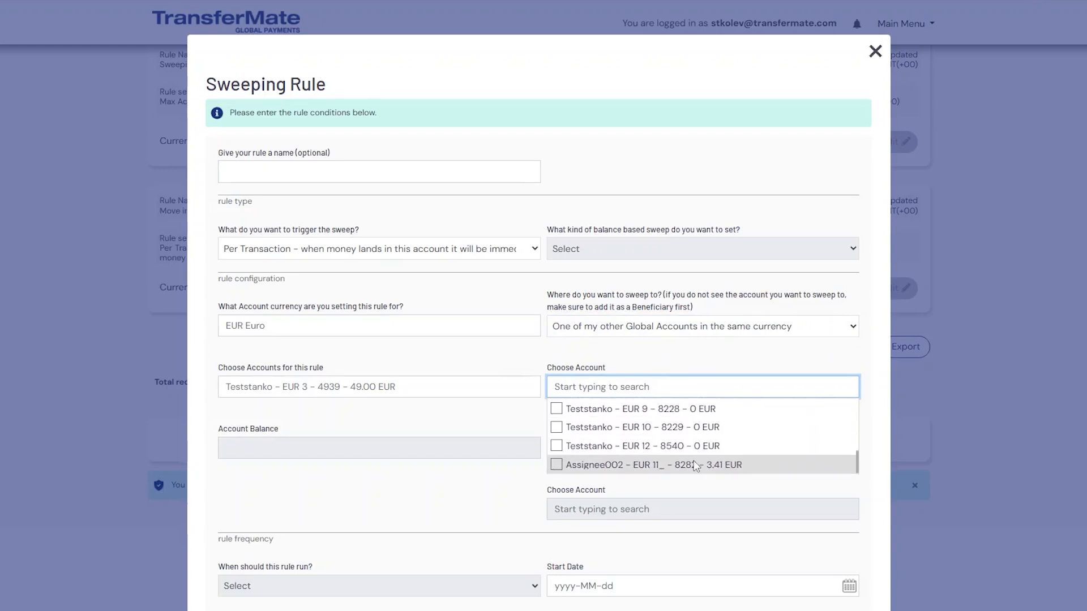
click(681, 446)
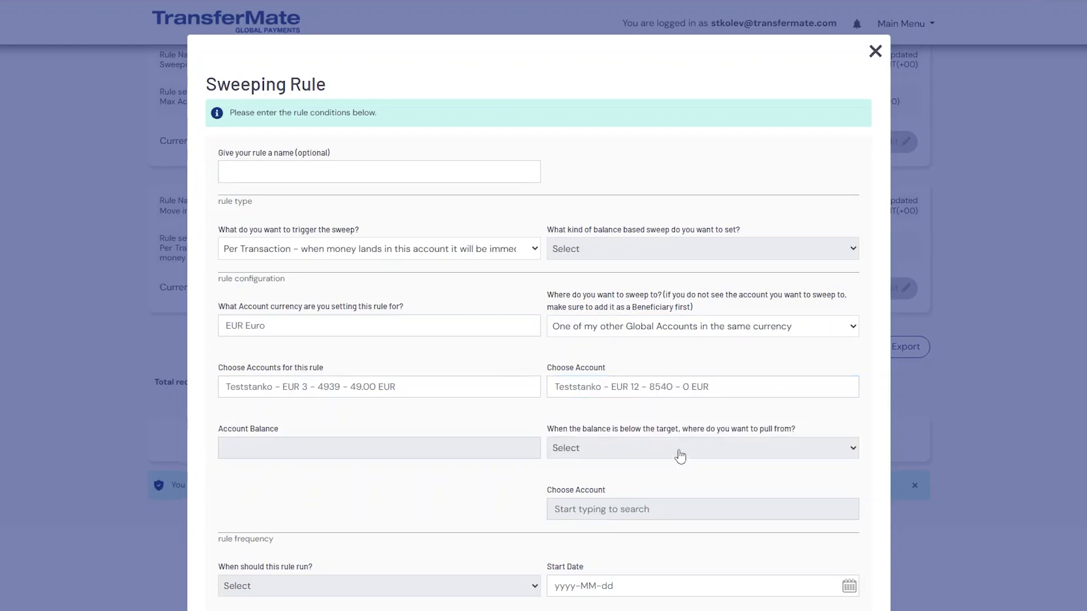
Set the rule's start date to 2025-10-13 and apply it to all new Global Accounts opened in this currency in the future.
scroll(310, 421, down, 3)
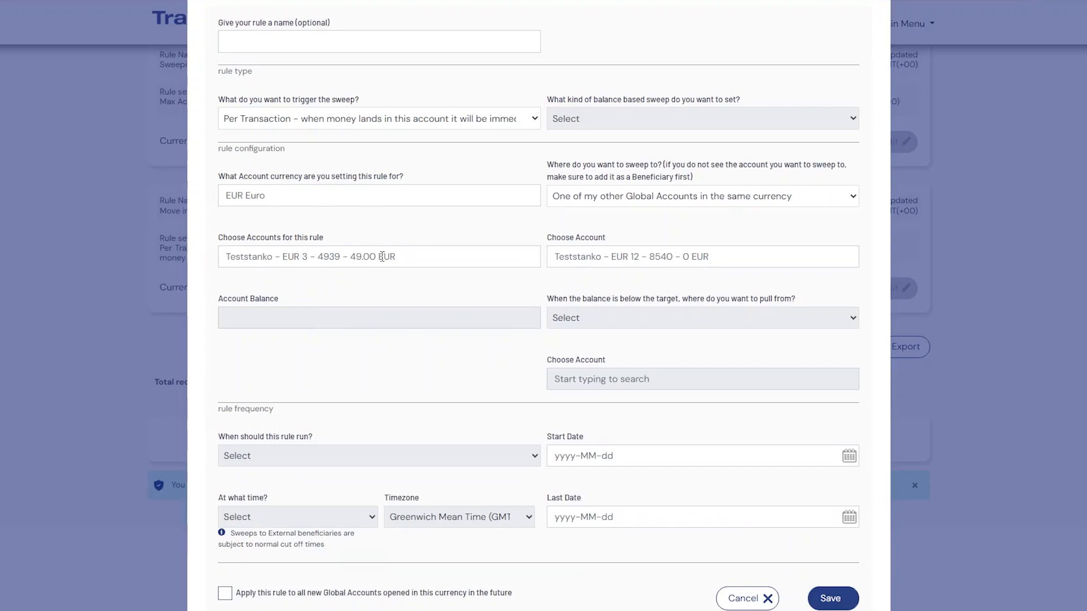
click(620, 454)
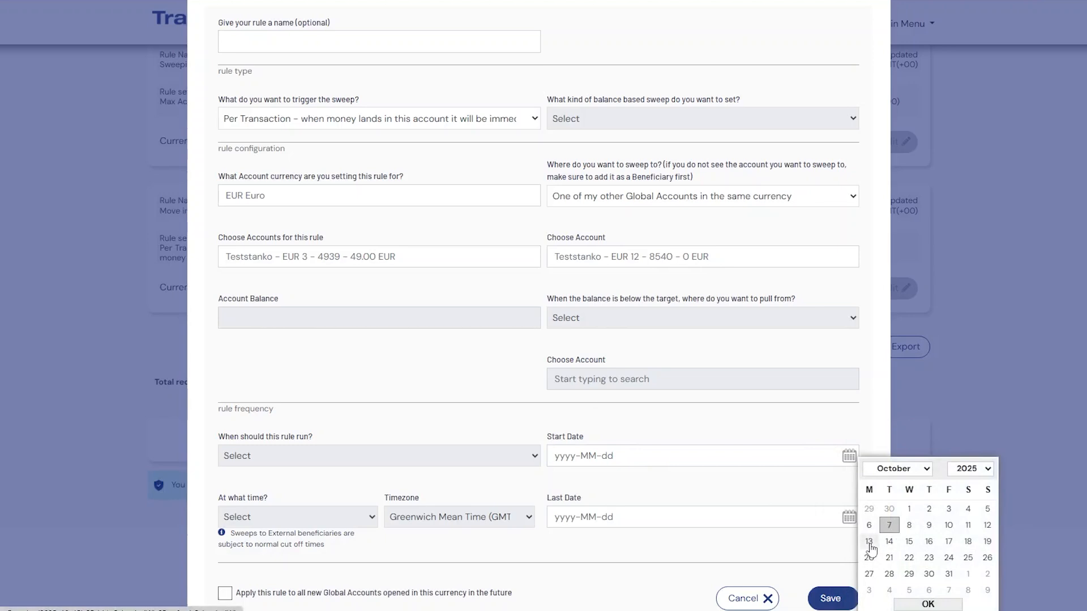
click(870, 543)
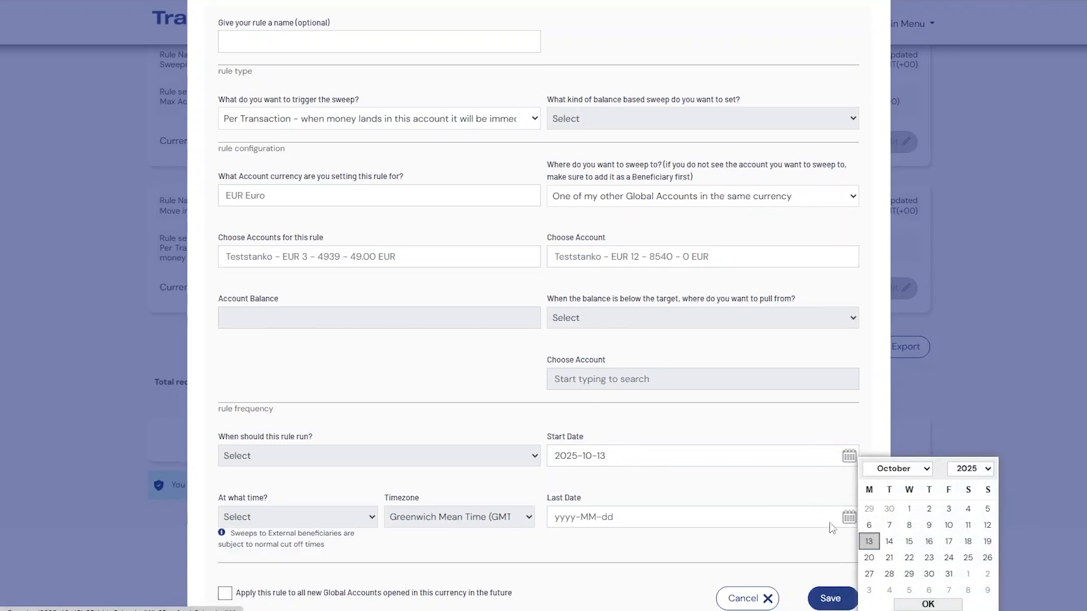
click(906, 603)
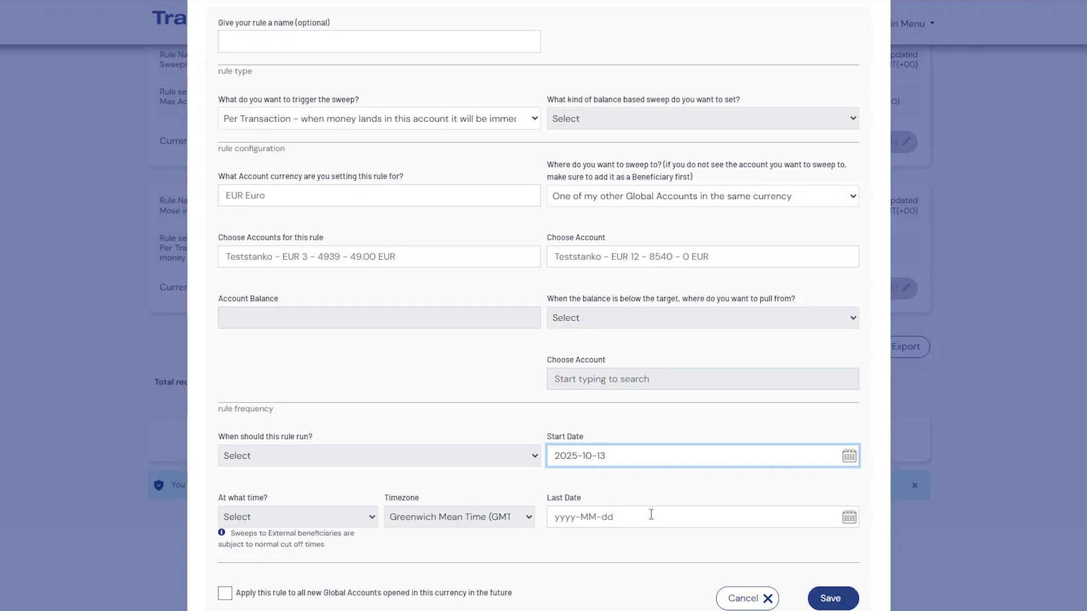
click(224, 594)
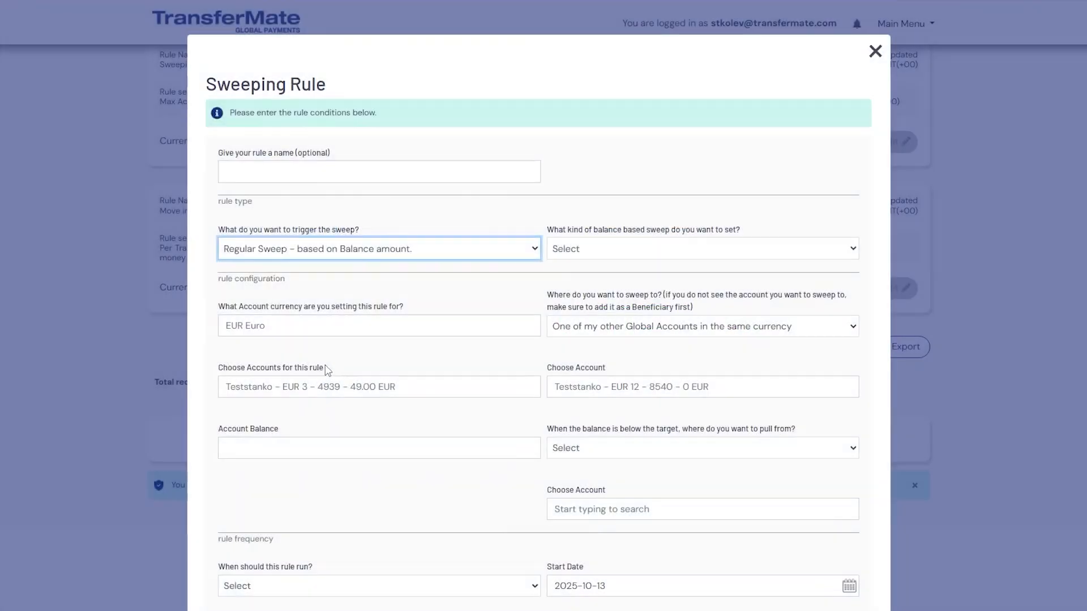
Set the balance-based sweep to Max Account Balance with a balance of 10000, and change the sweep destination to One of my external Bank Accounts.
click(693, 249)
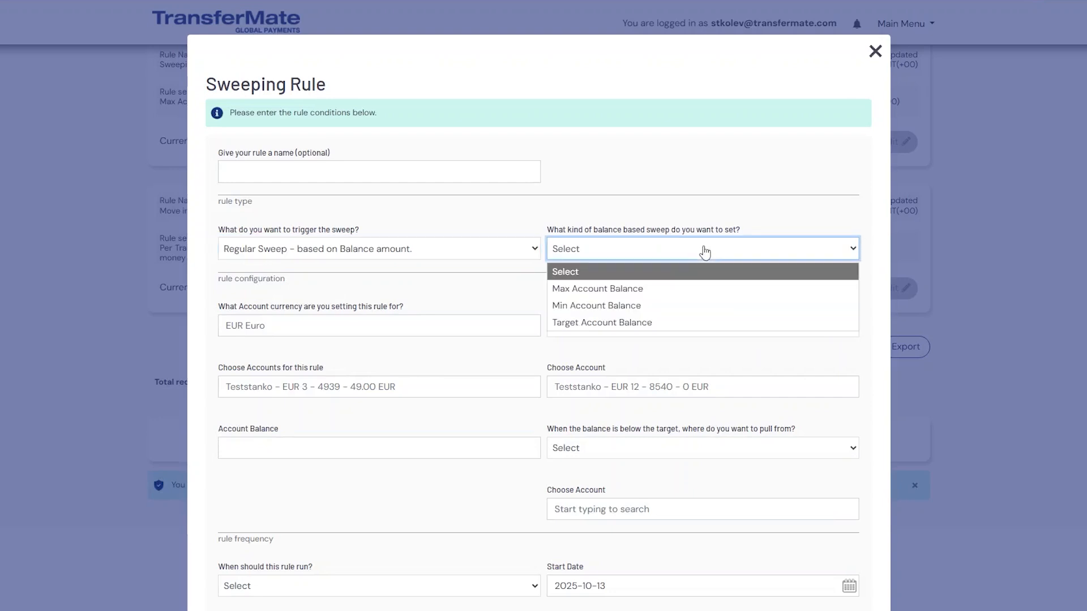
click(698, 289)
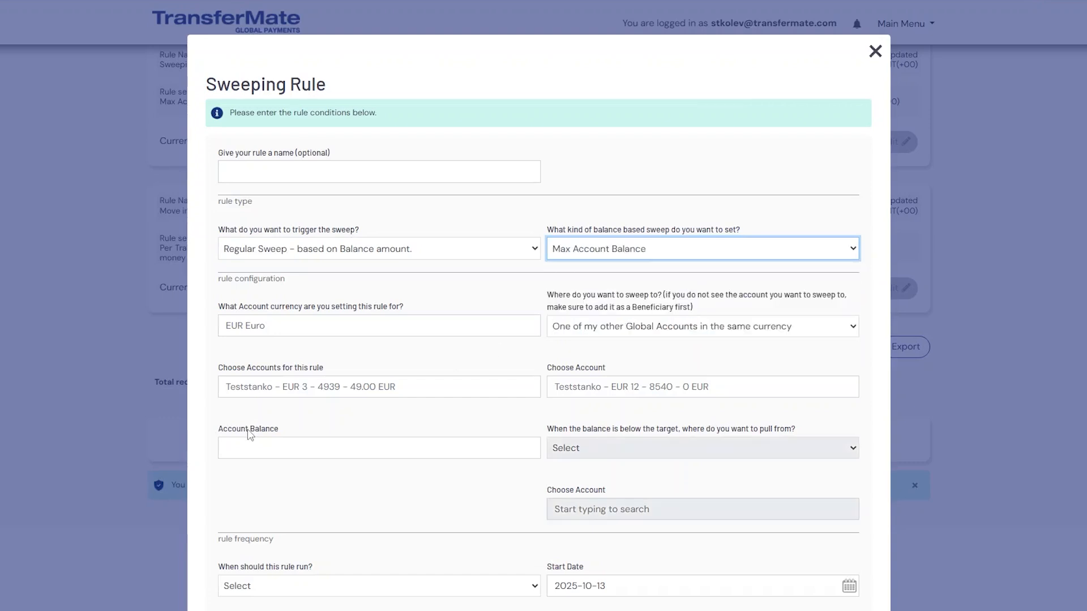
click(325, 440)
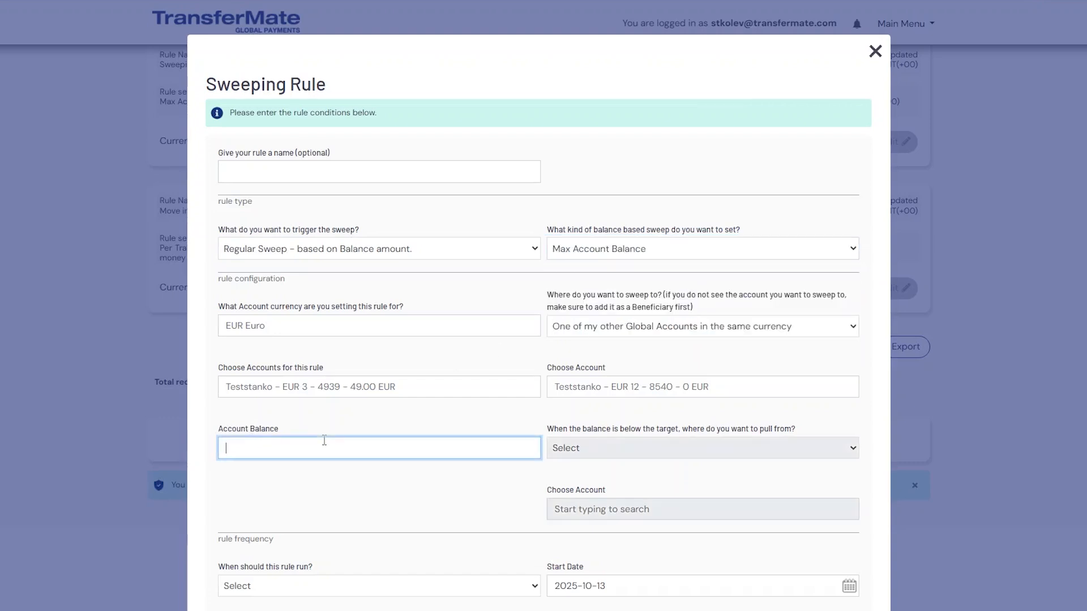
text(10000)
click(334, 425)
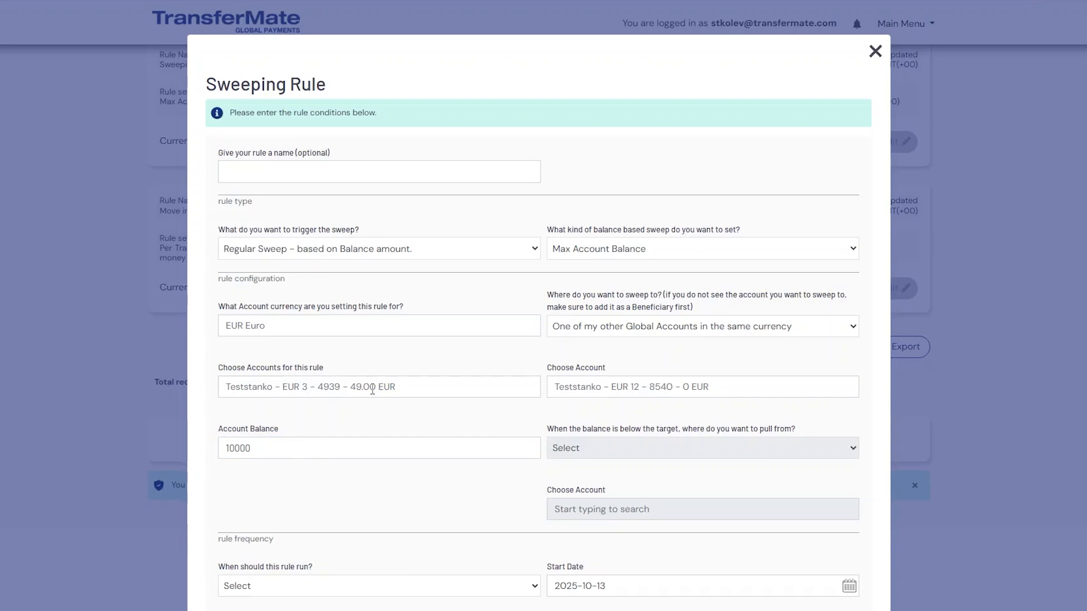
click(757, 390)
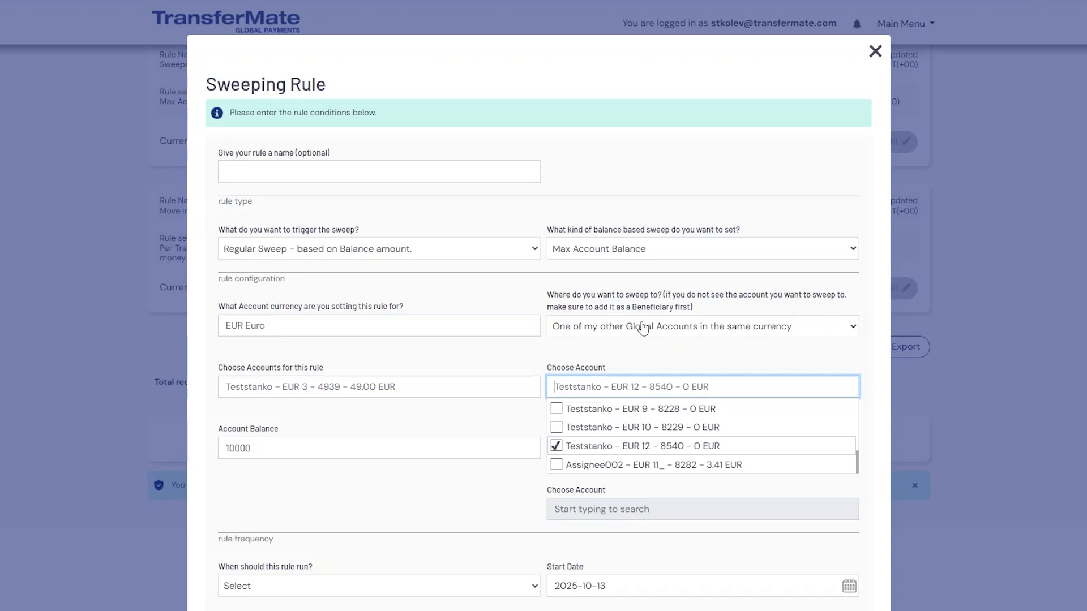
click(643, 327)
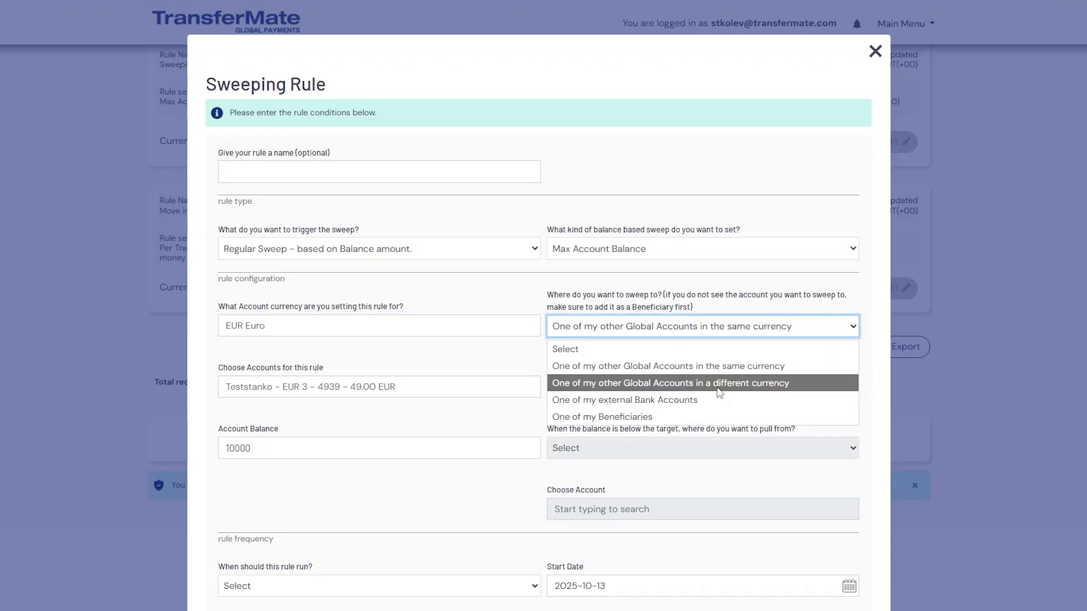
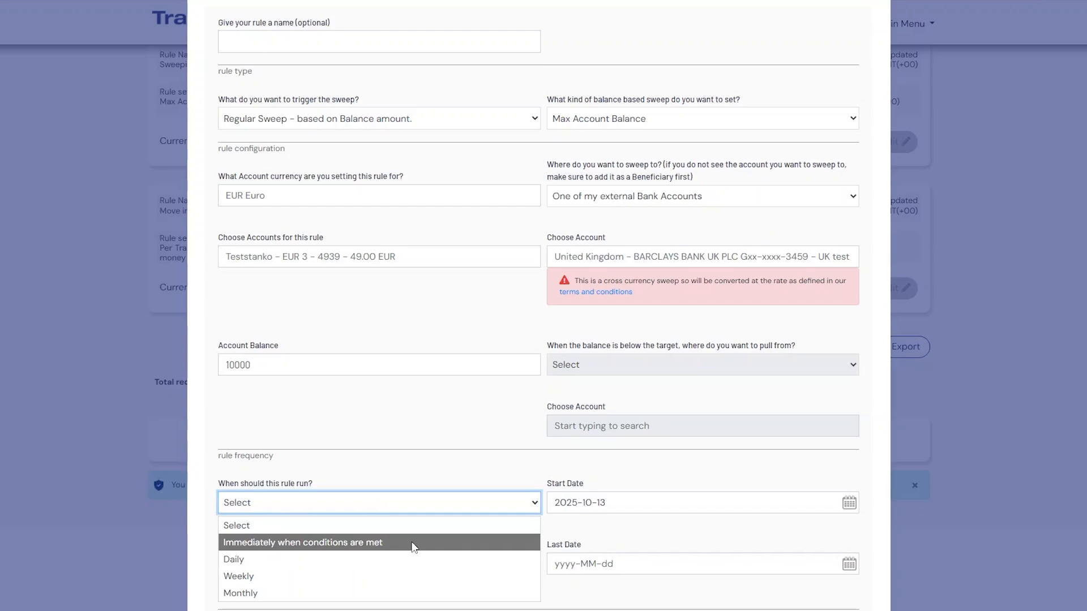
Schedule the rule to run Daily at 14:00 Greenwich Mean Time and add a second run time entry.
click(344, 559)
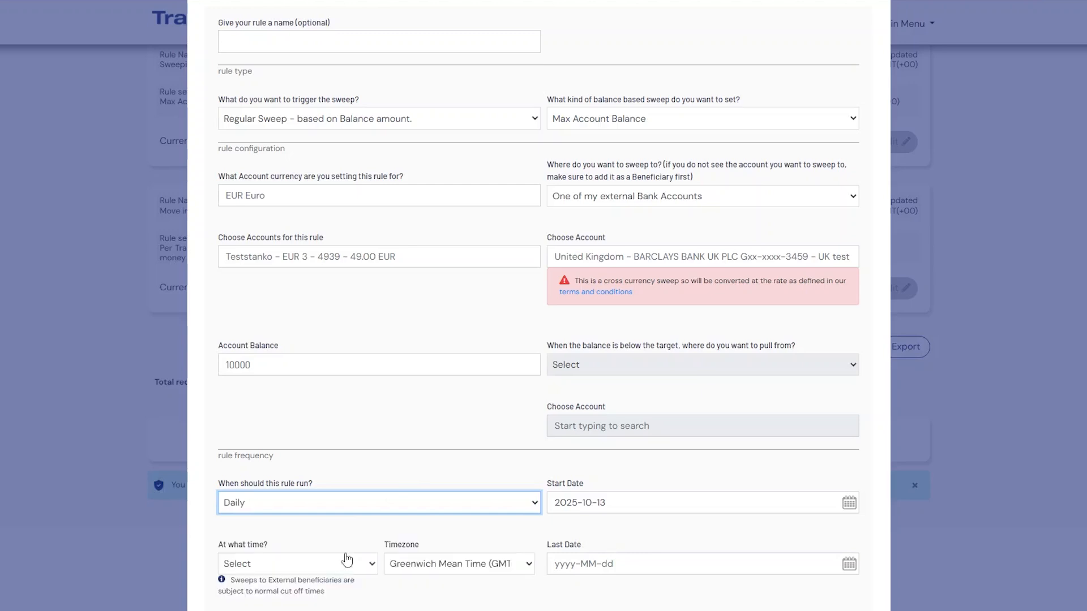
scroll(395, 408, down, 2)
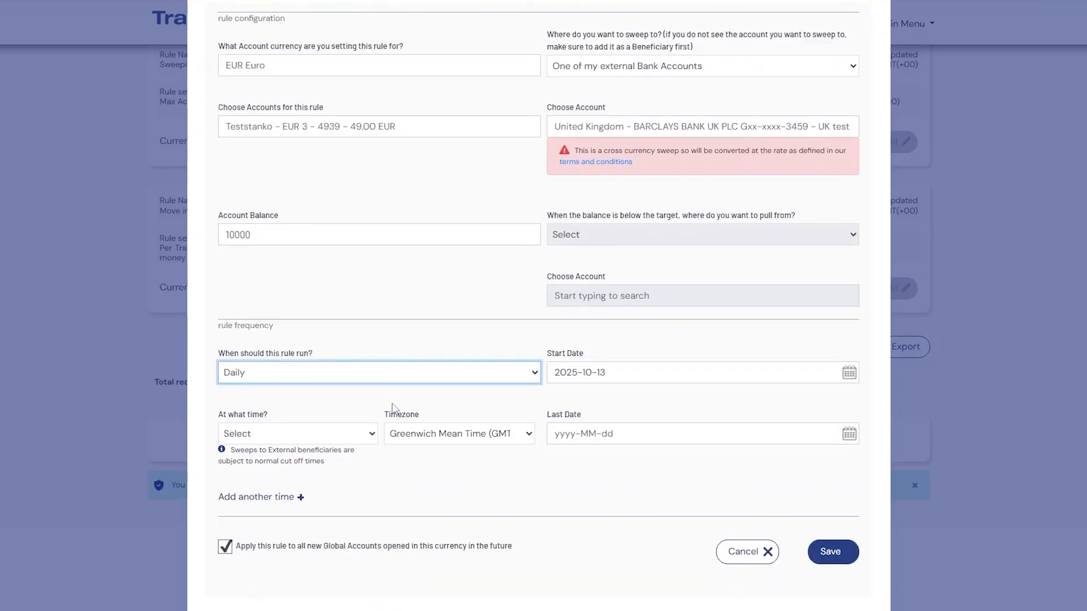
click(344, 436)
drag(372, 102, 376, 283)
scroll(325, 272, up, 2)
scroll(324, 276, up, 3)
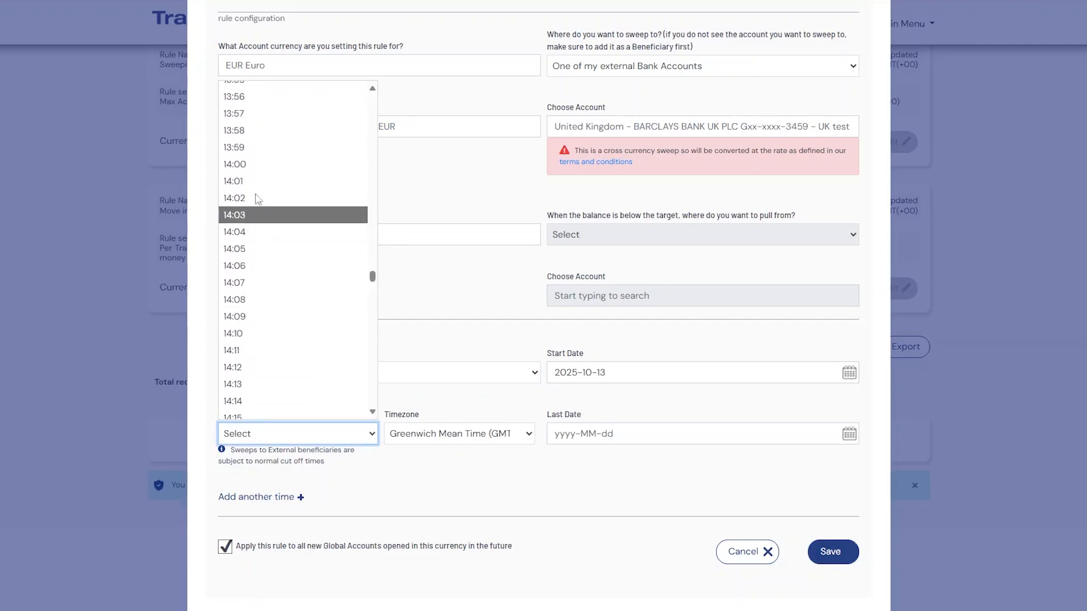
click(255, 165)
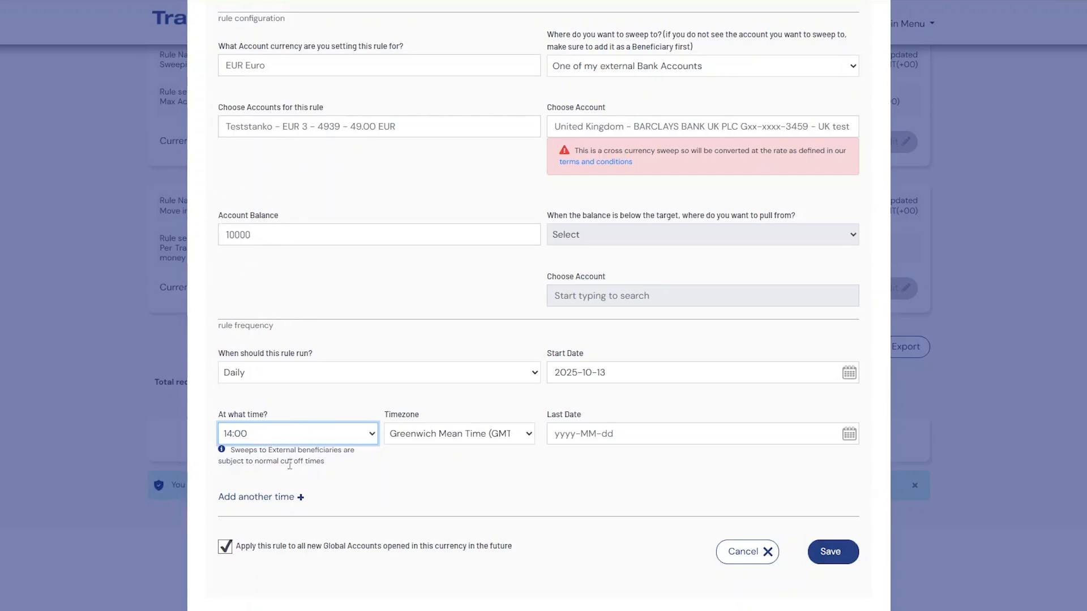
click(261, 500)
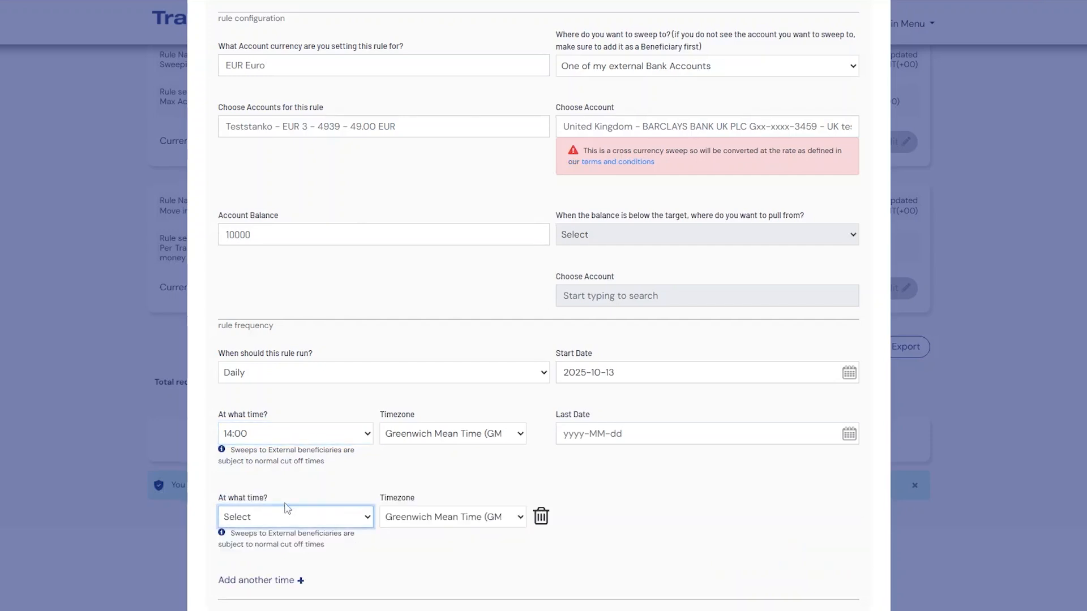
click(342, 380)
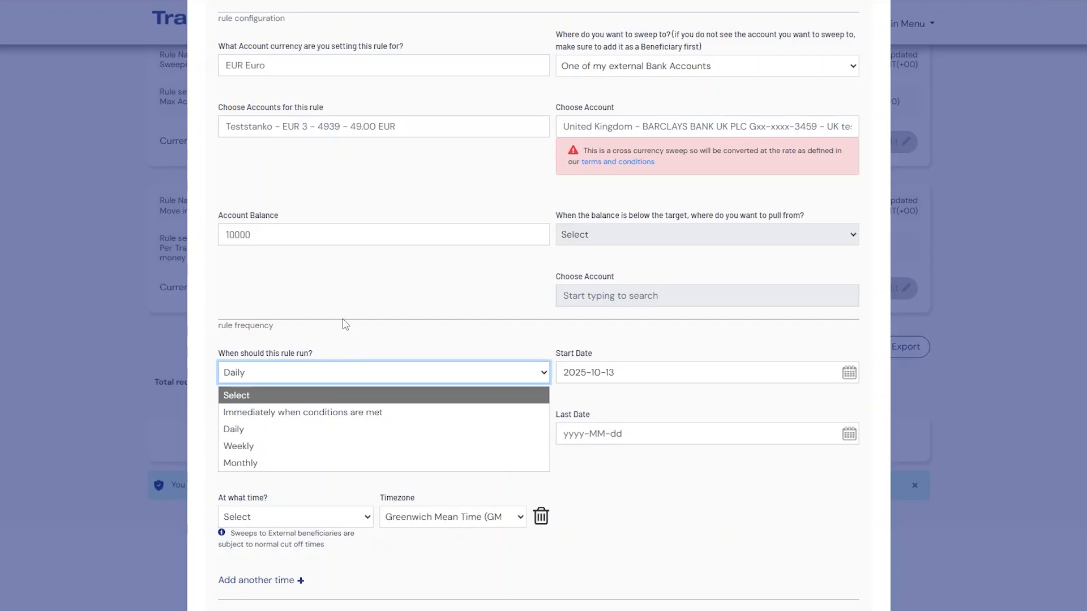
Change the balance-based sweep to Min Account Balance and set the account balance to 5000.
scroll(347, 341, up, 2)
click(679, 119)
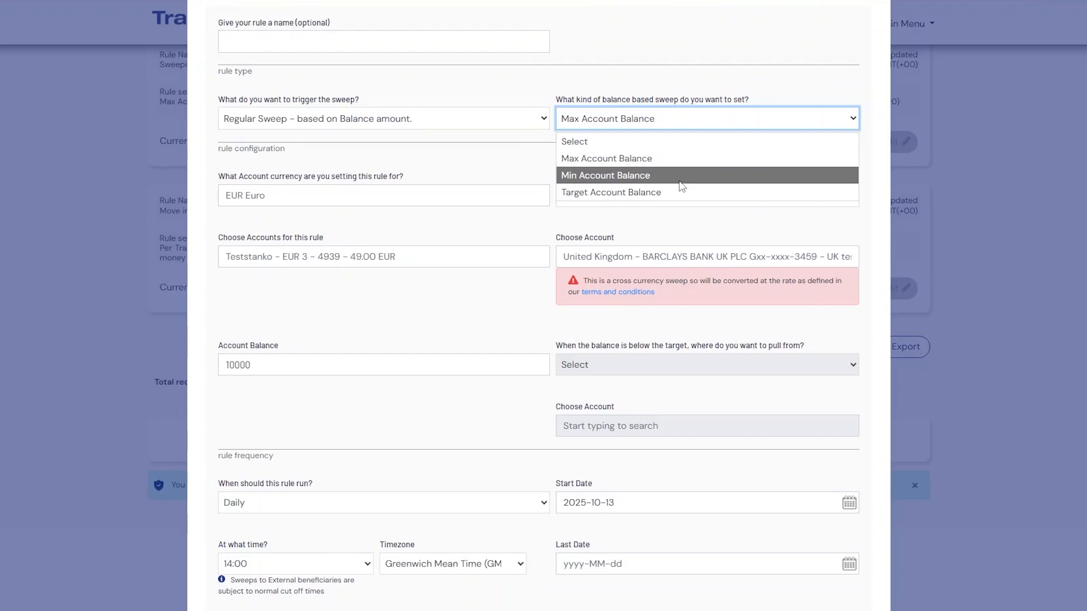
click(680, 182)
drag(235, 365, 210, 374)
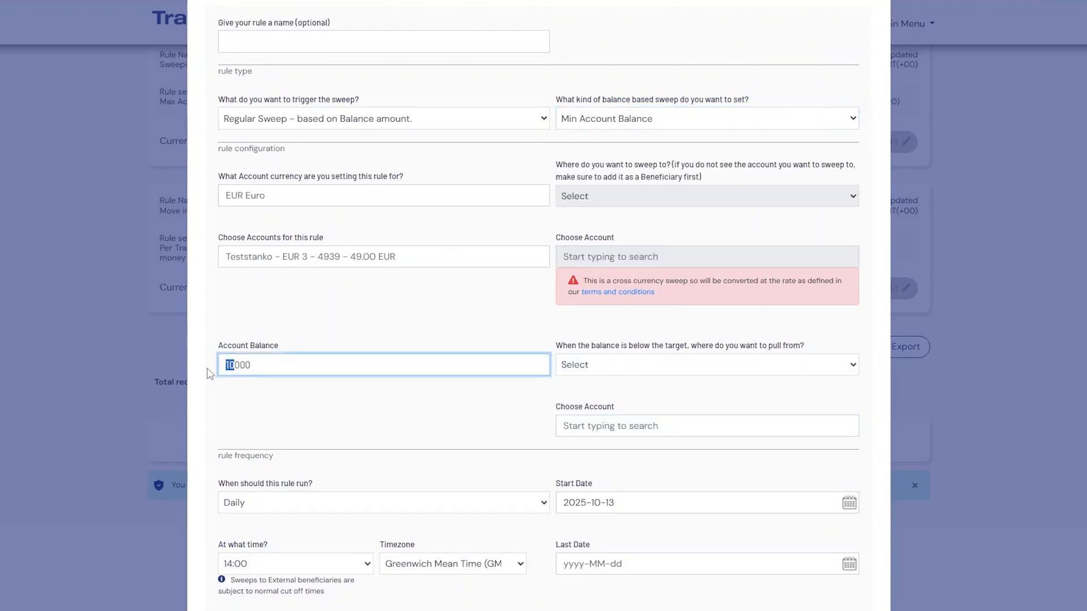
text(5)
click(292, 327)
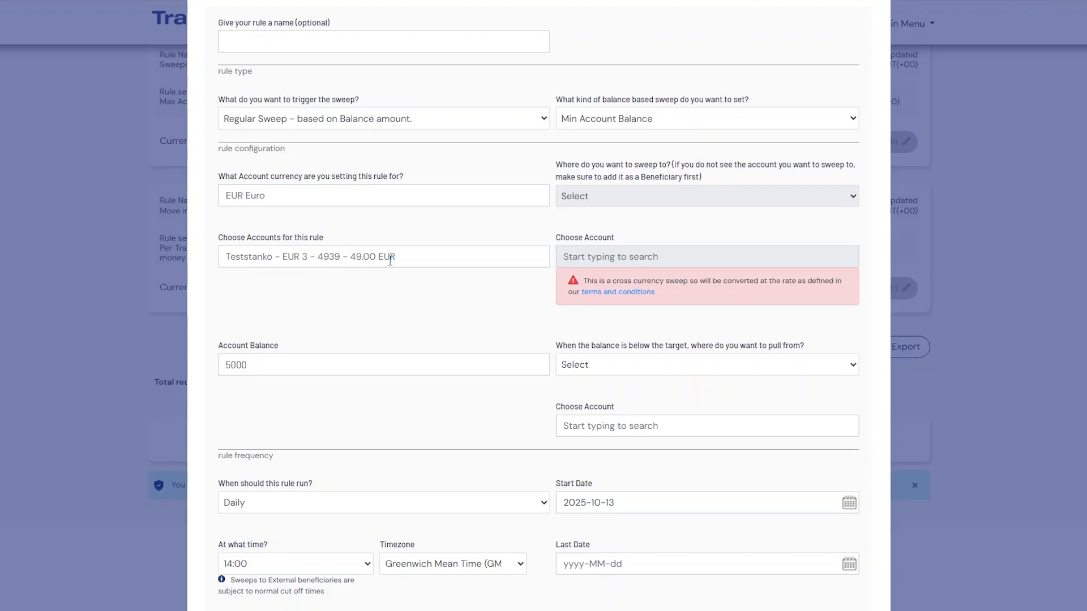
Set the rule to pull from another Global Account in a different currency when below target, choosing the test - GBP account.
click(754, 371)
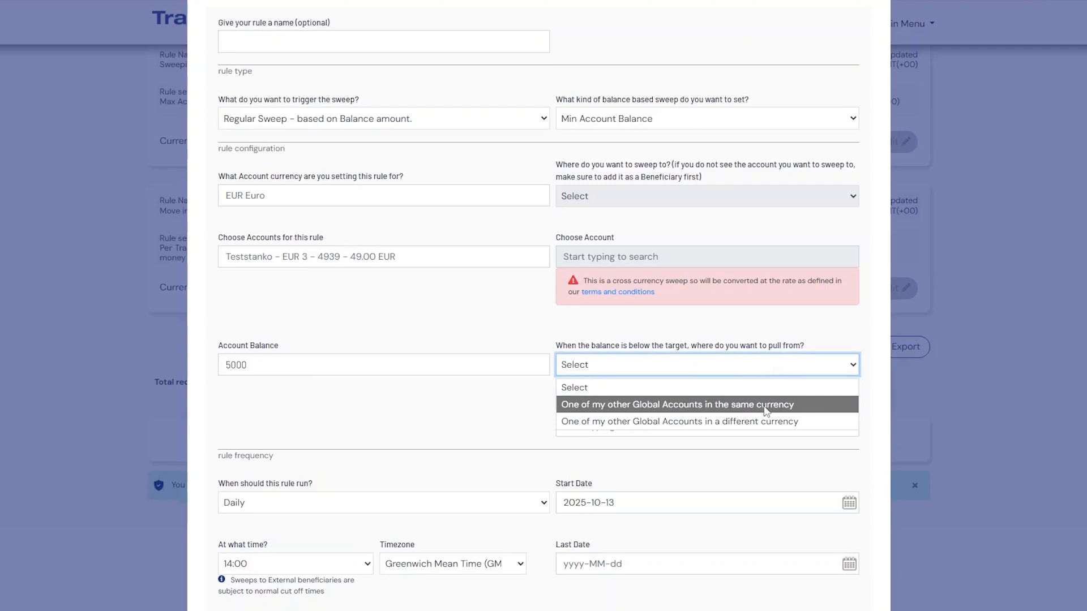
click(823, 421)
click(767, 428)
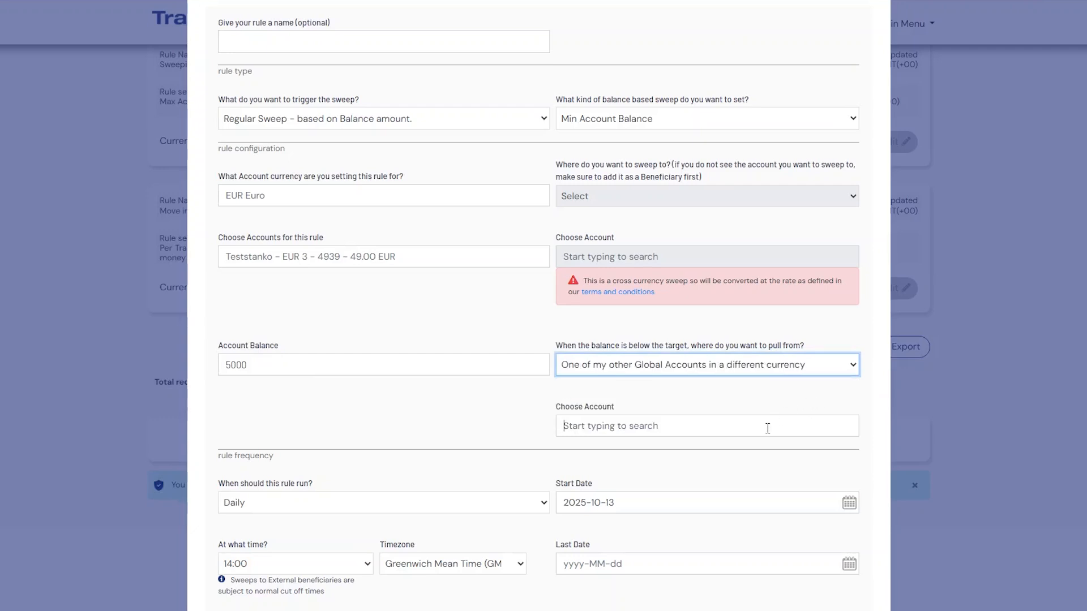
scroll(768, 461, down, 3)
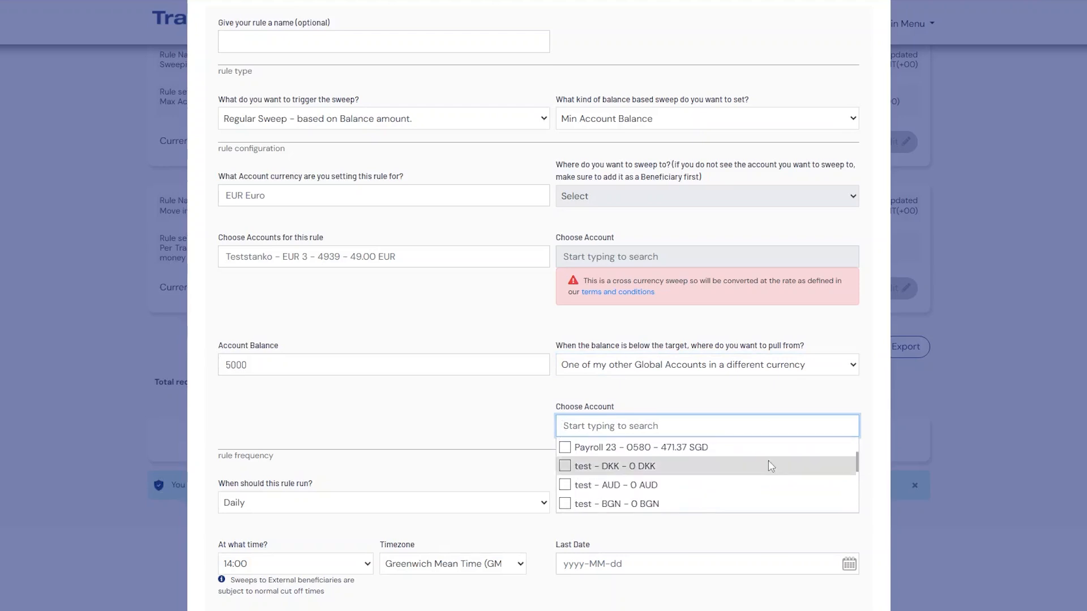
scroll(771, 466, down, 3)
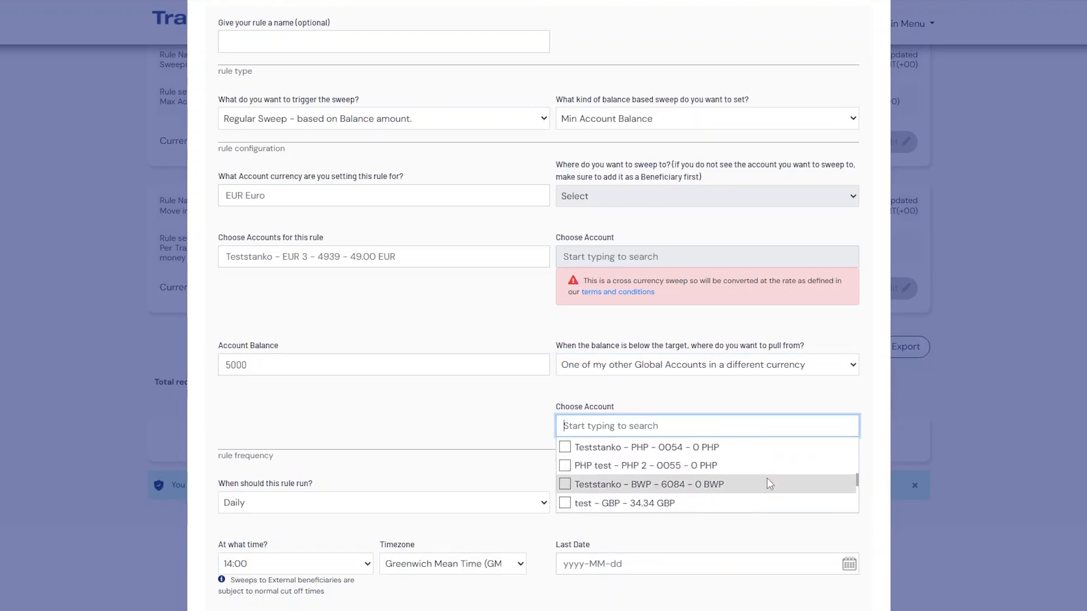
click(753, 503)
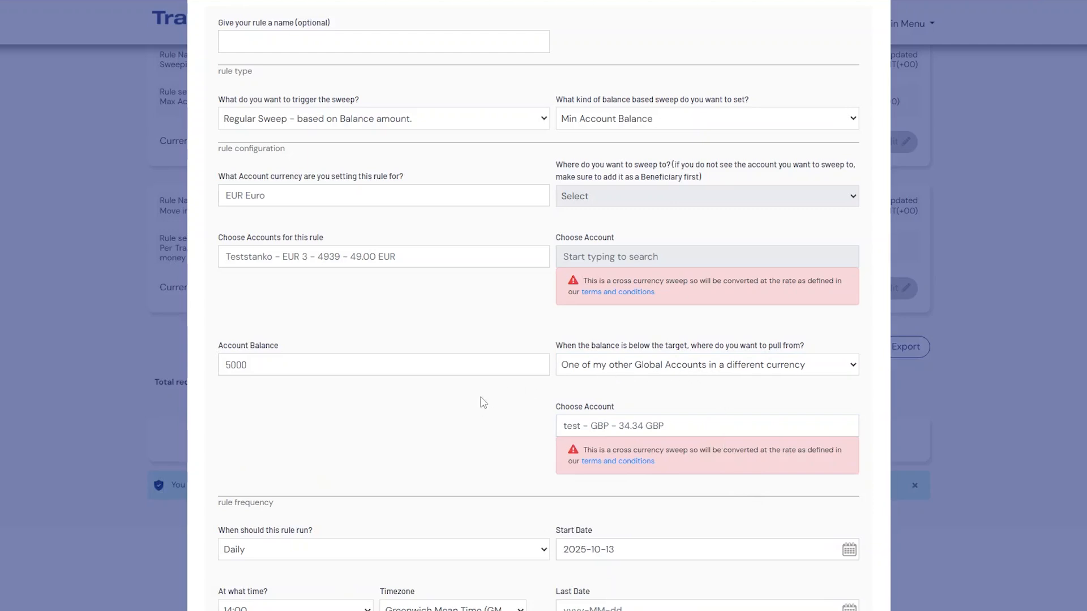
Delete the second run time entry and set the rule to run Immediately when conditions are met.
scroll(282, 406, down, 3)
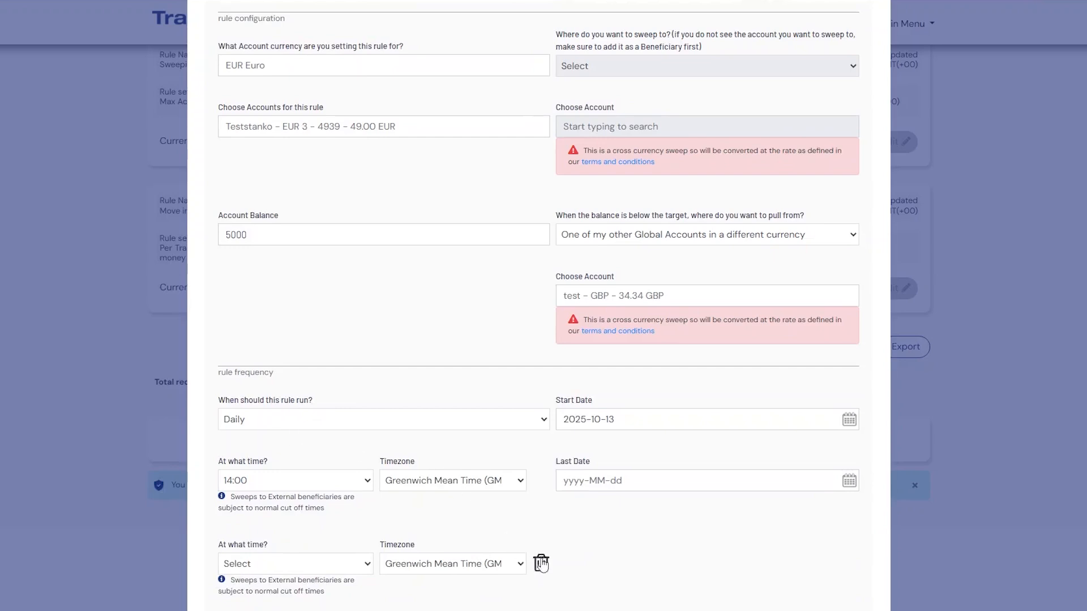
click(541, 563)
click(283, 422)
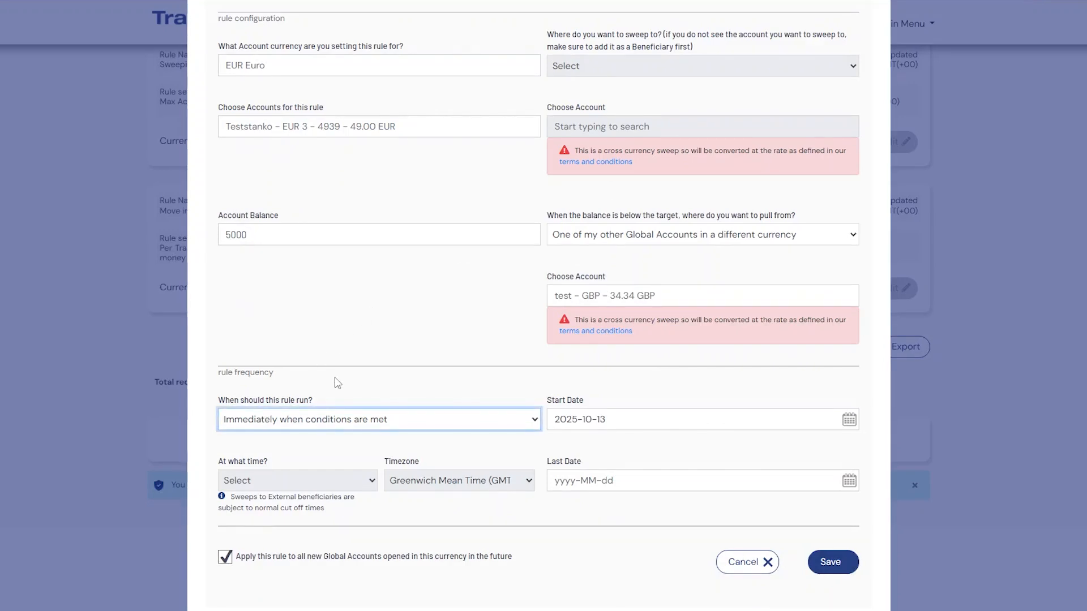
Change the balance-based sweep to Target Account Balance, sweeping to the United Kingdom Barclays Bank UK PLC account among the external Bank Accounts.
scroll(374, 390, up, 1)
scroll(374, 391, up, 1)
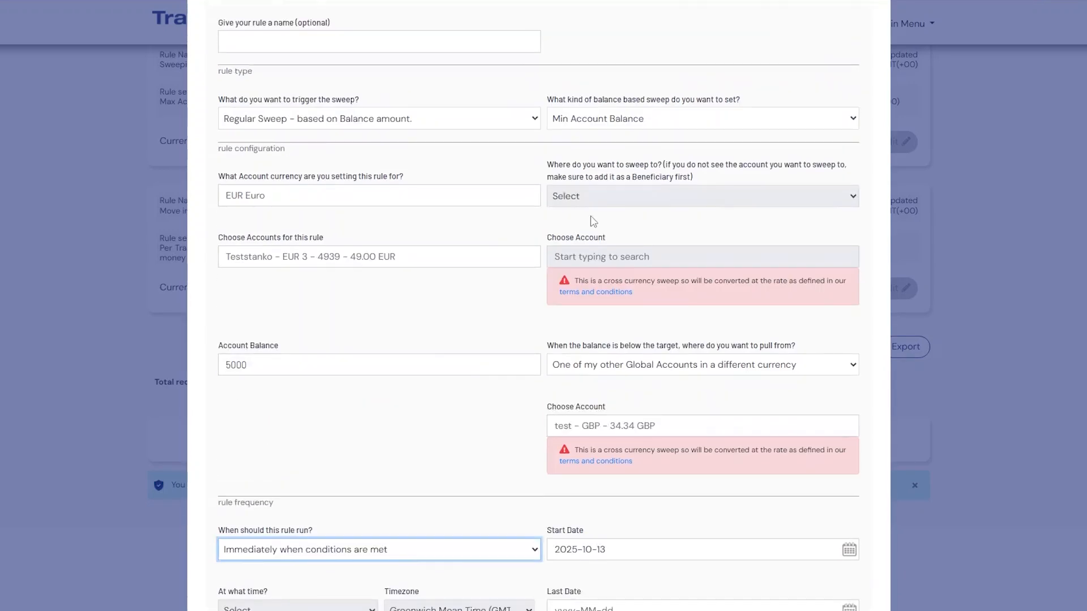
click(630, 119)
click(623, 186)
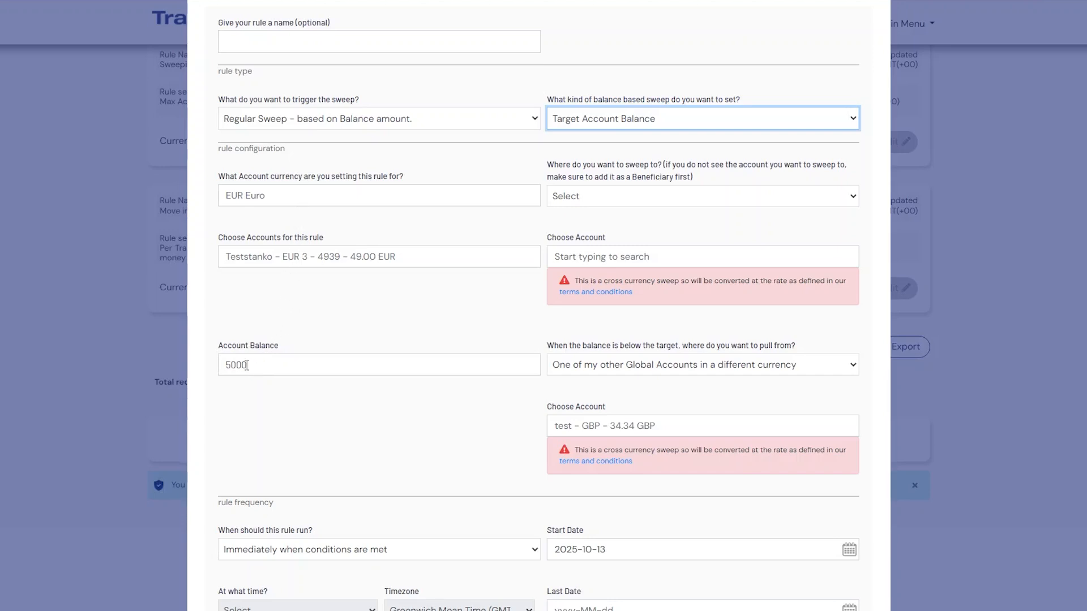
click(652, 199)
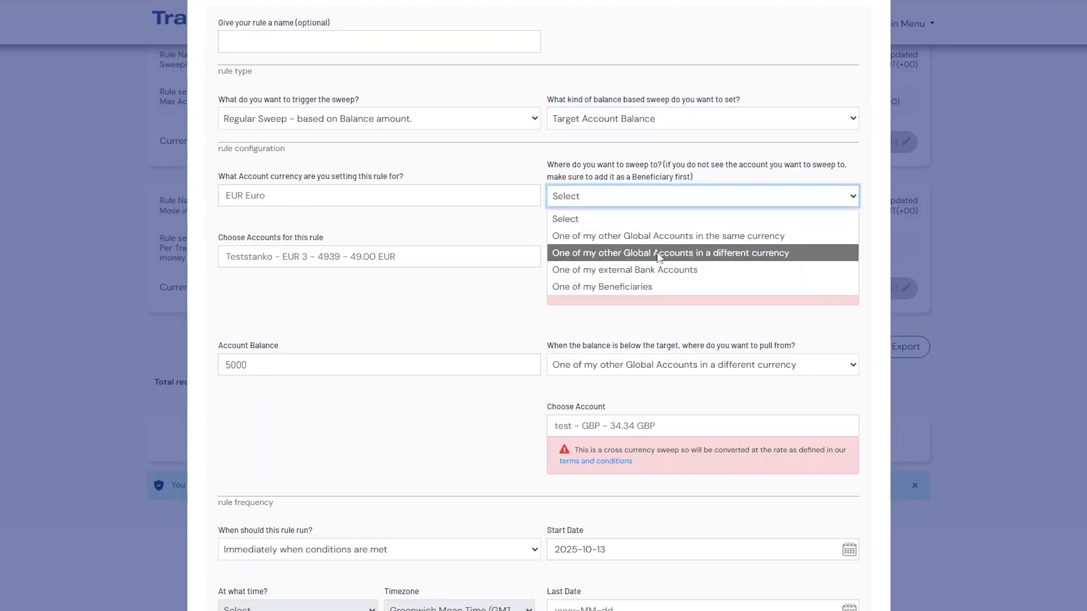
click(657, 269)
click(638, 262)
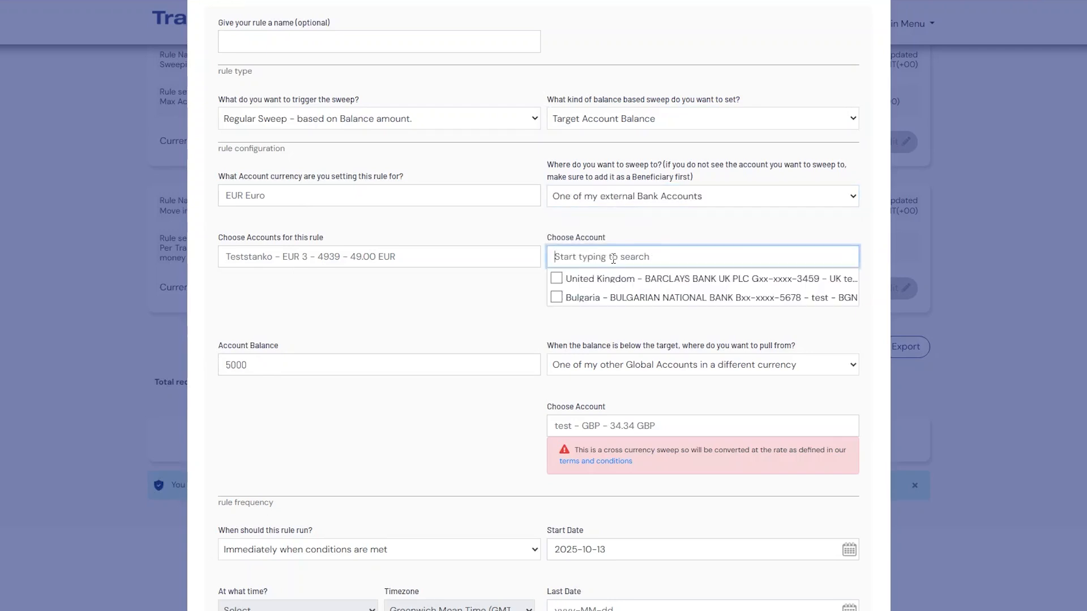
click(631, 279)
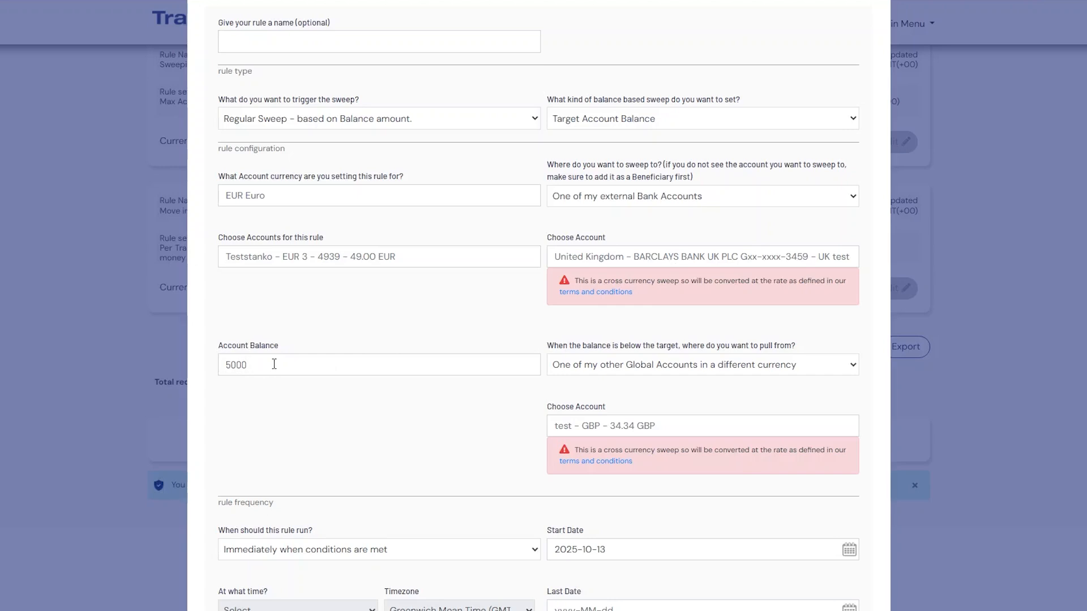
Change the below-target pull source to another Global Account in the same currency and choose the VA test - EUR account.
click(679, 373)
click(688, 407)
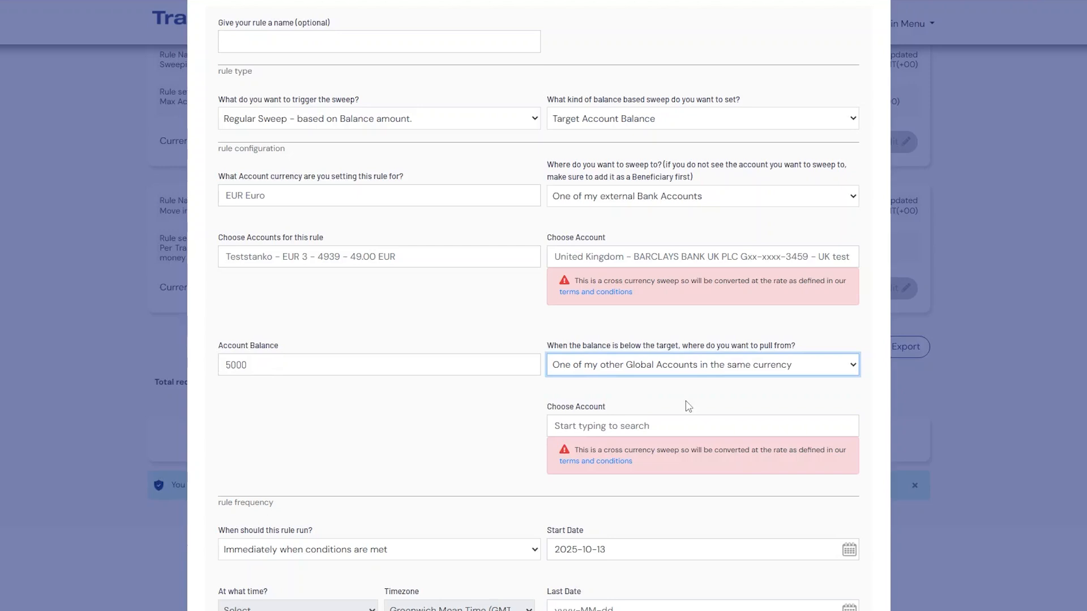
click(665, 427)
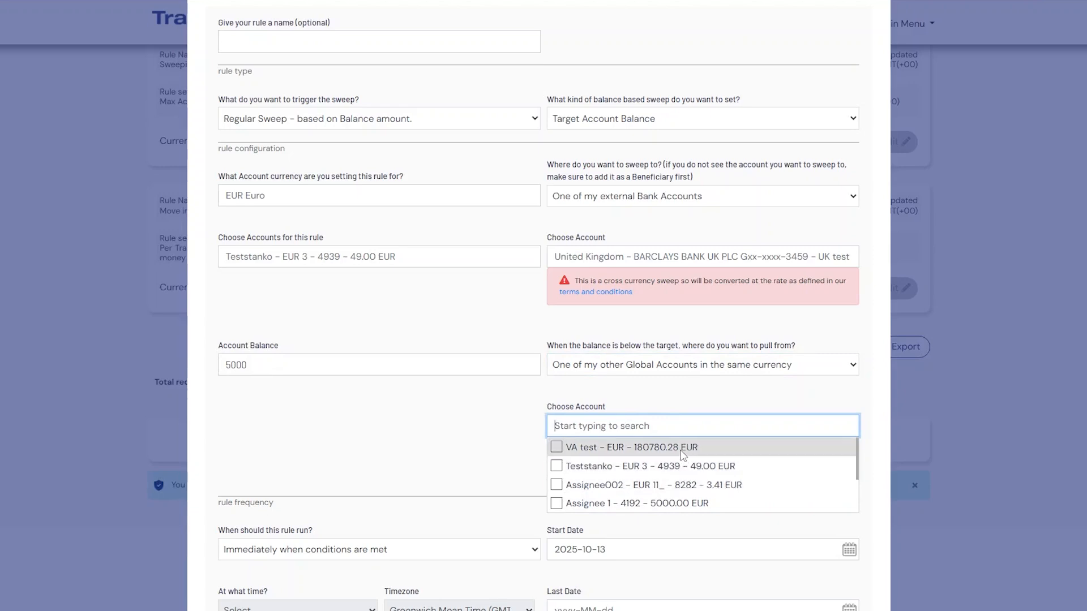
click(682, 447)
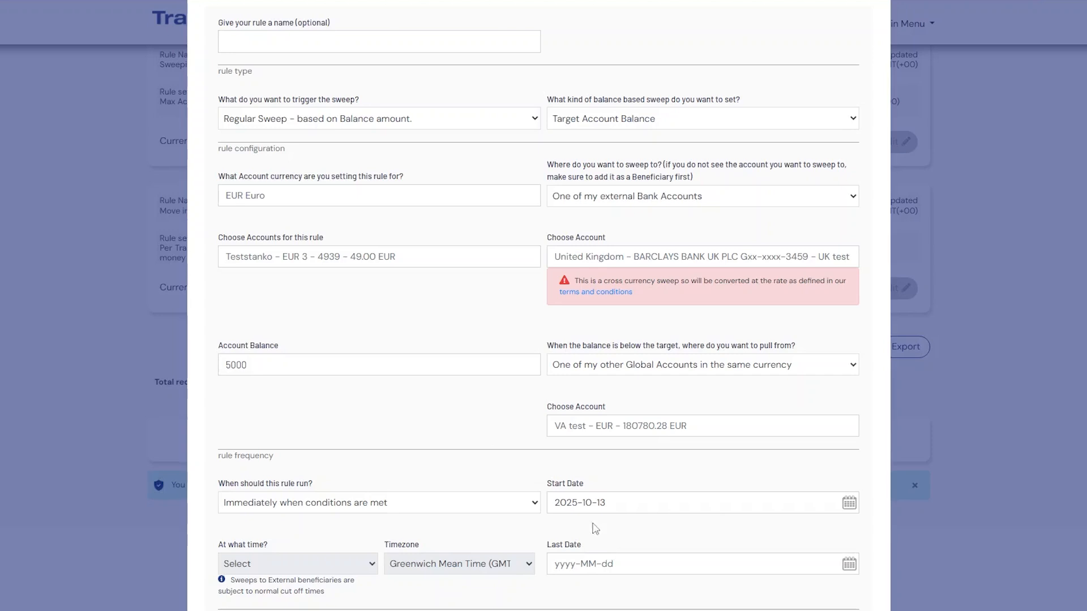
scroll(687, 507, down, 4)
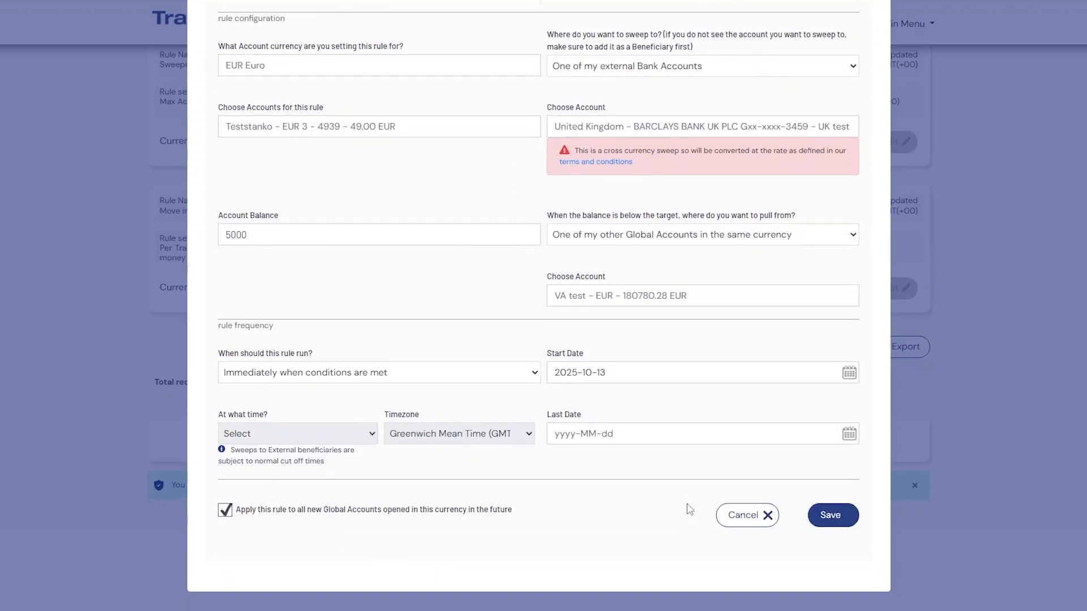